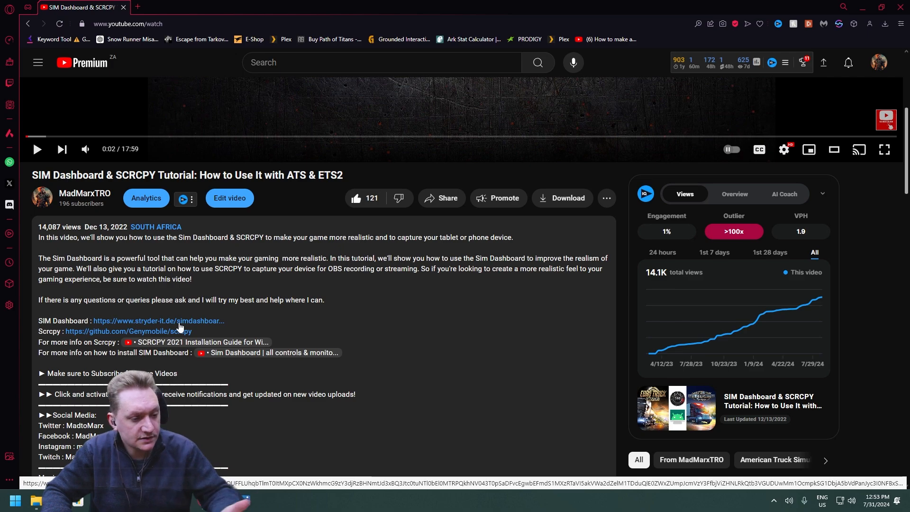
# Open the SIM Dashboard website from the video description and download the Windows PC application as SIMDashboardServer3_18_0_0.msi into Downloads
pyautogui.click(178, 321)
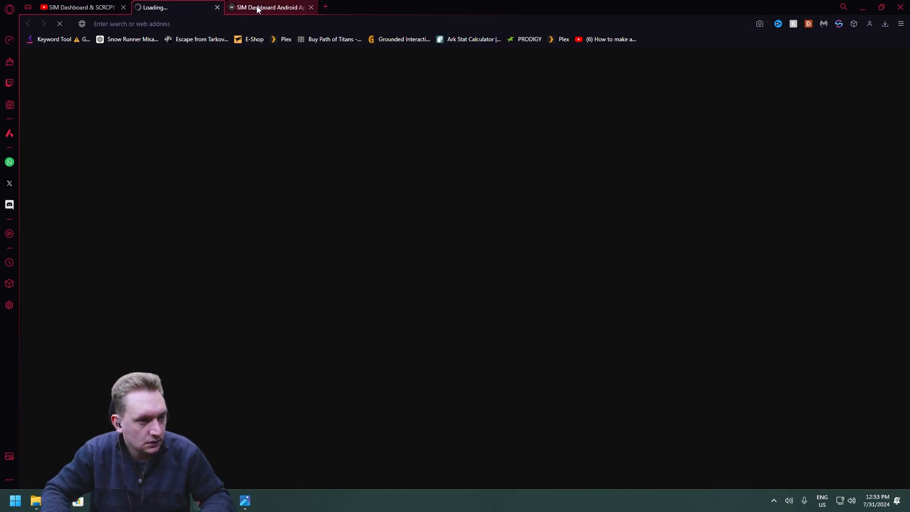
pyautogui.moveTo(257, 9); pyautogui.dragTo(159, 8)
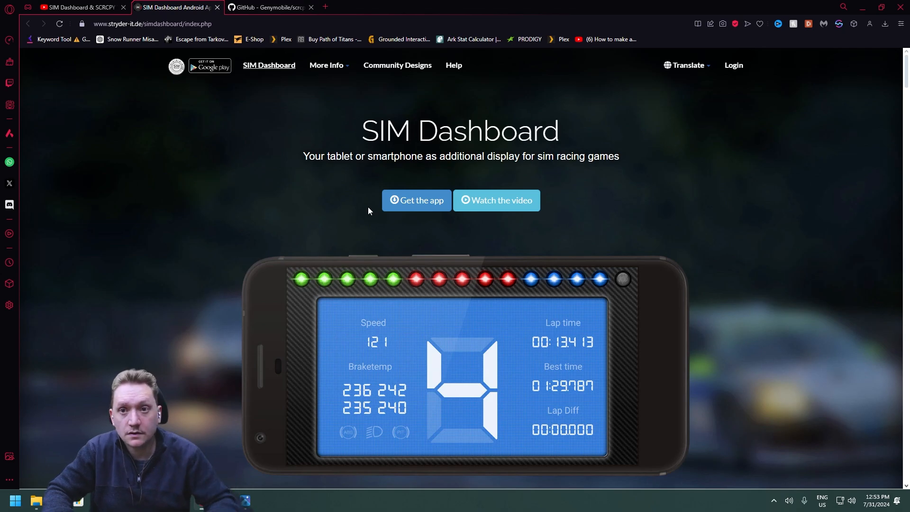
pyautogui.scroll(-15, 368, 206)
pyautogui.scroll(3, 280, 262)
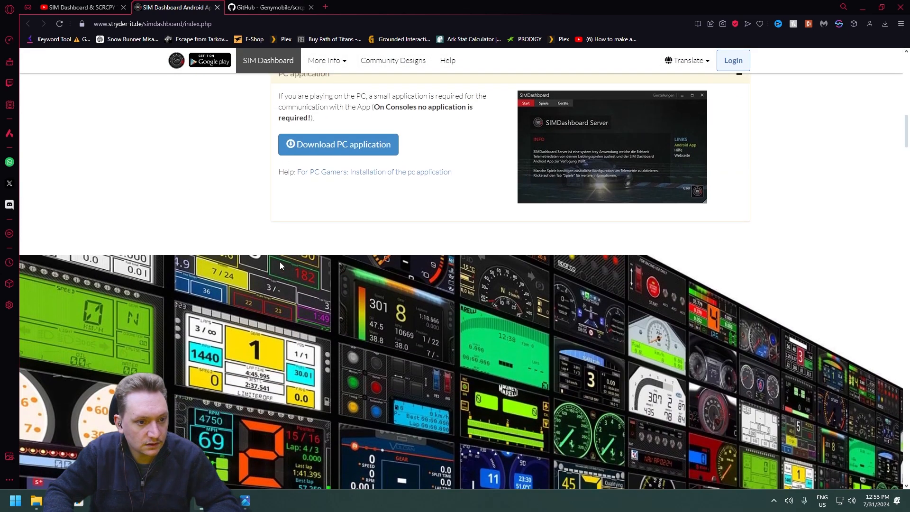
pyautogui.click(298, 244)
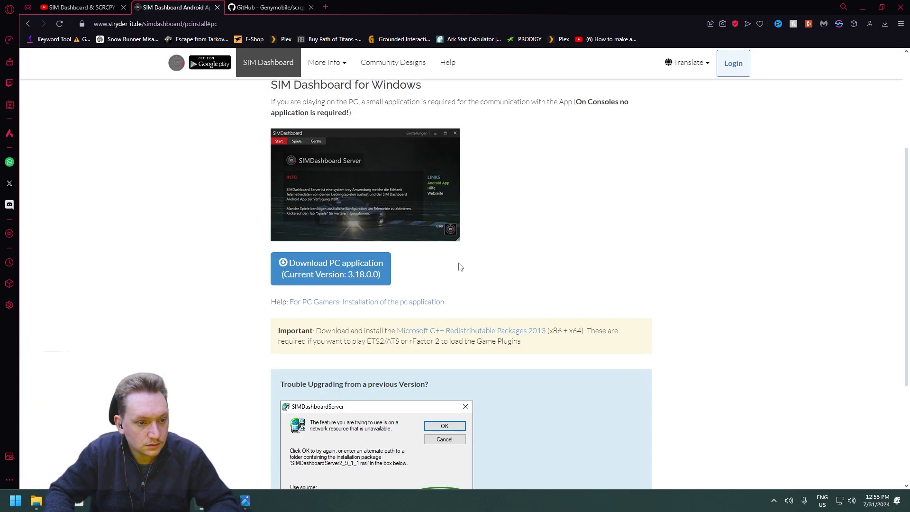
pyautogui.click(382, 278)
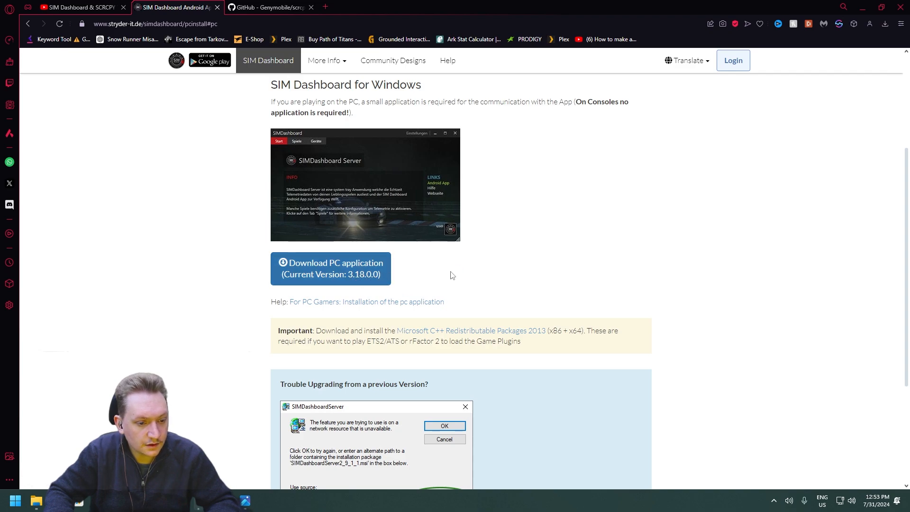
pyautogui.click(563, 388)
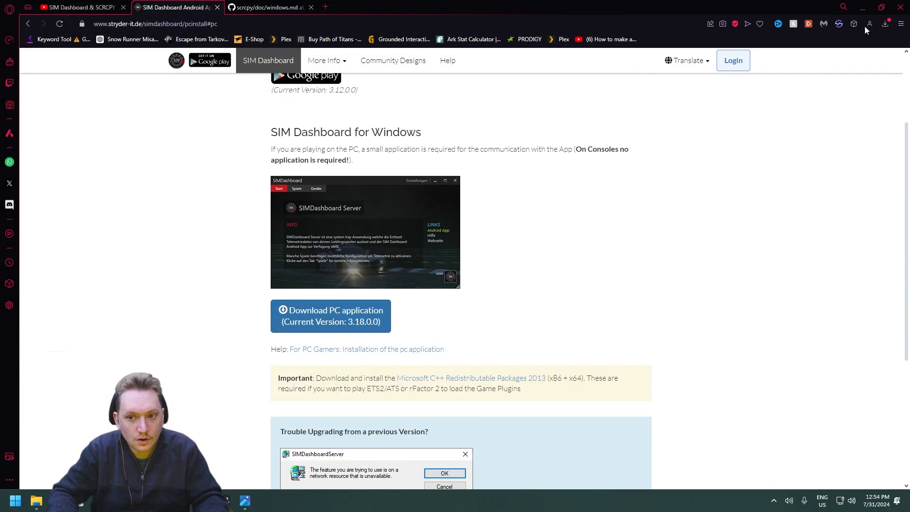
# Show the downloaded SIMDashboardServer3_18_0_0.msi in its folder, close the Steam pop-up, and launch the installer
pyautogui.click(881, 26)
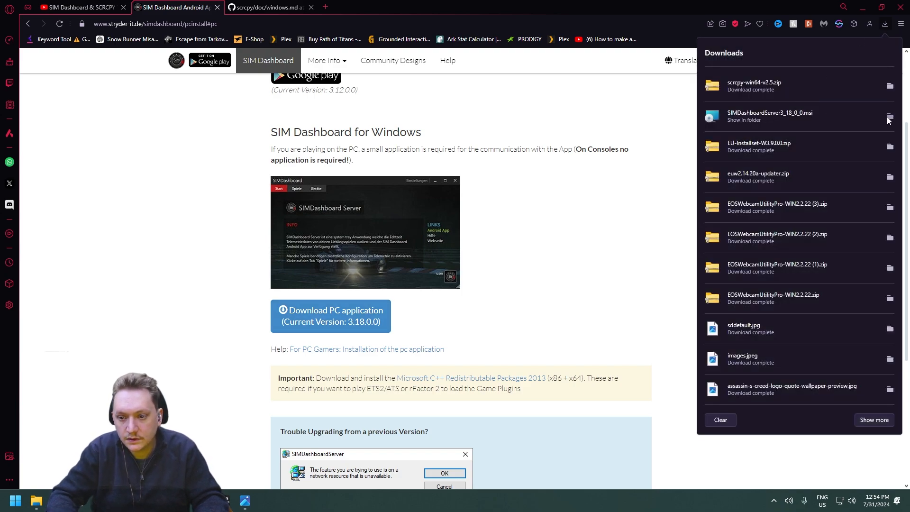
pyautogui.click(889, 116)
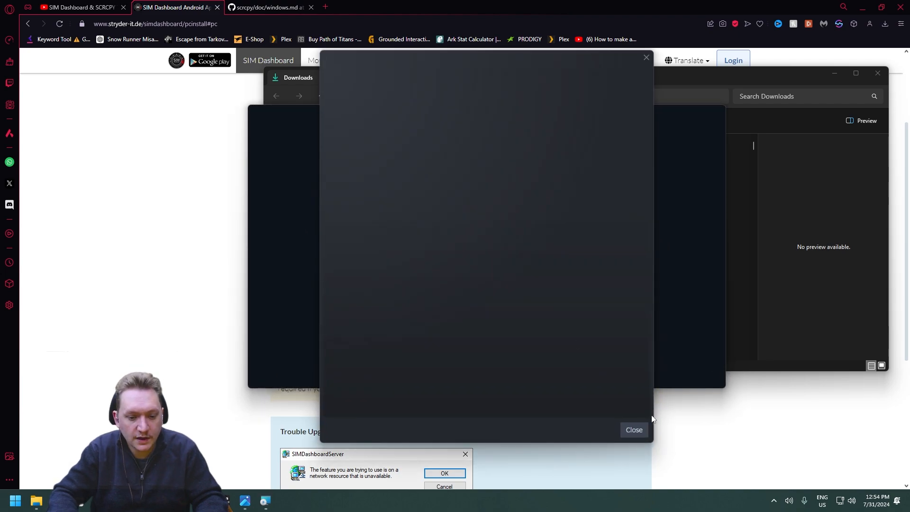
pyautogui.click(635, 430)
pyautogui.scroll(1, 359, 242)
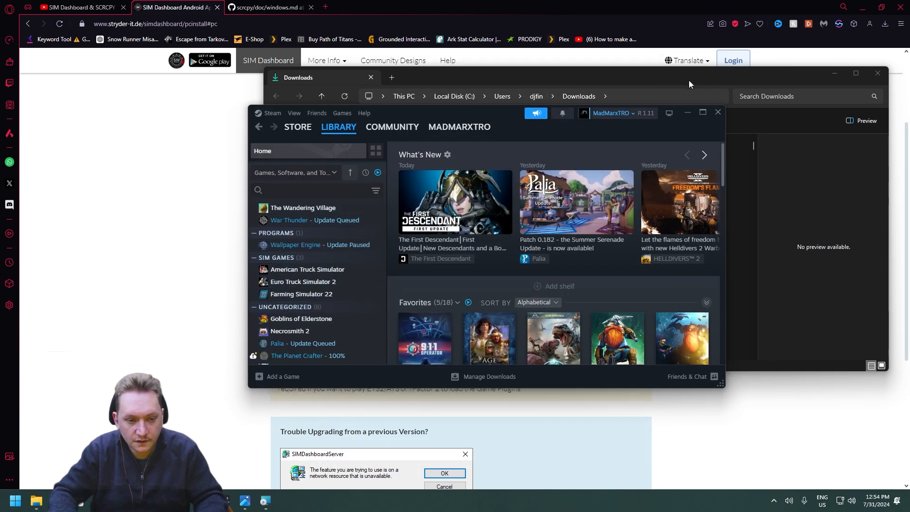
pyautogui.click(578, 85)
pyautogui.doubleClick(429, 180)
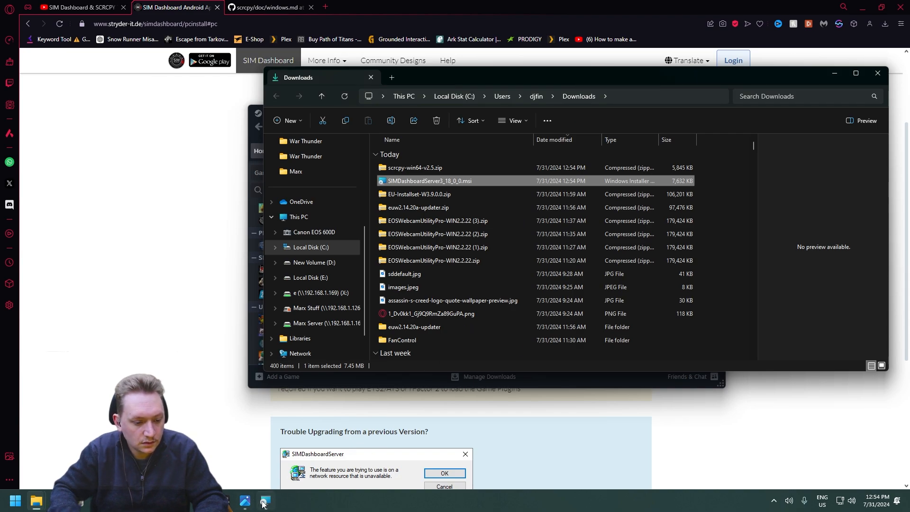
# Install SIMDashboardServer to the default folder with all shortcut, startup and firewall options enabled, then finish setup with the server set to launch
pyautogui.click(504, 323)
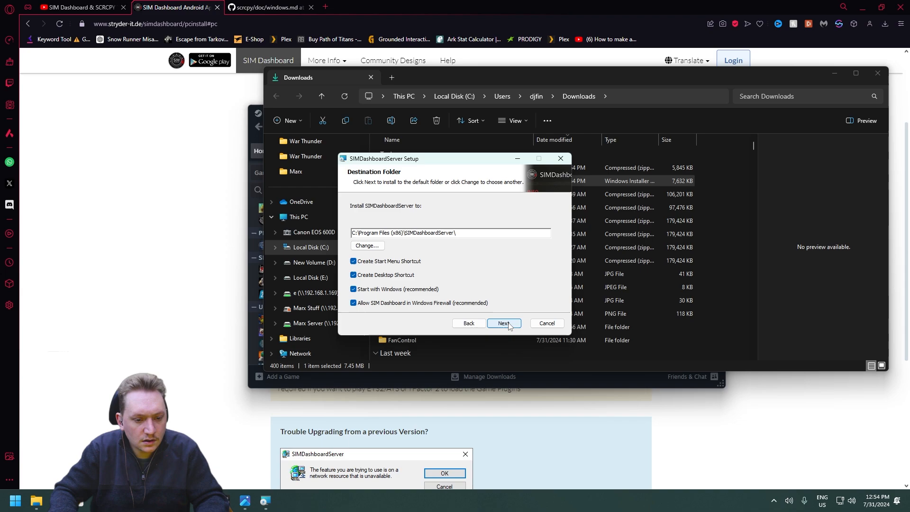
pyautogui.click(504, 324)
pyautogui.click(499, 323)
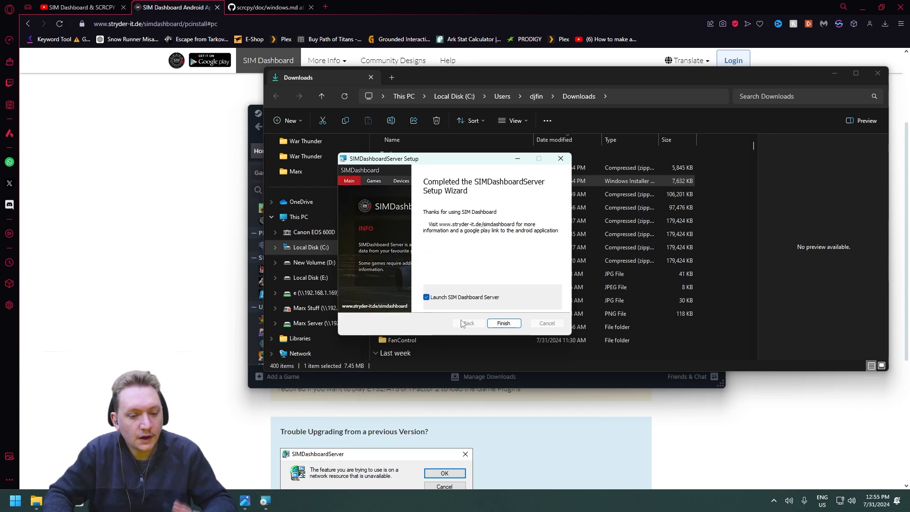
pyautogui.click(505, 324)
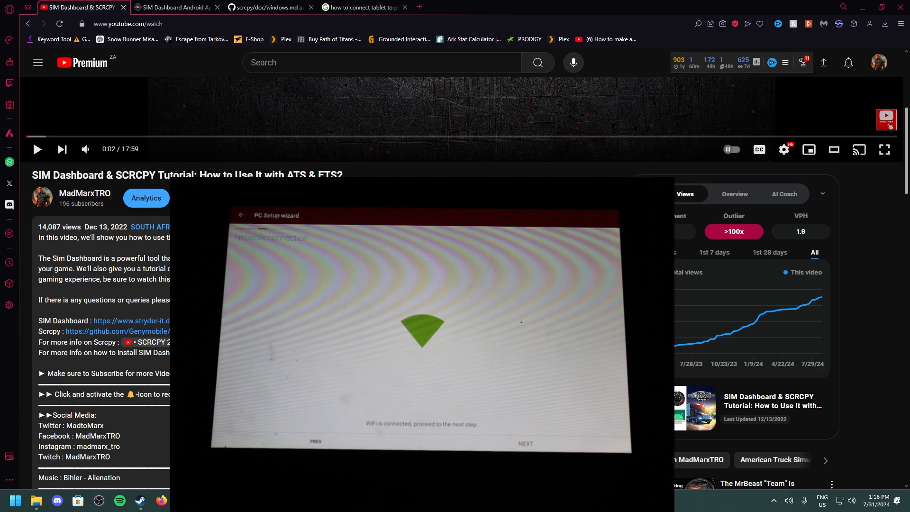
# Switch to the SIM Dashboard server, move its window higher on the desktop, and show its devices
pyautogui.hotkey('alt', 'Tab')
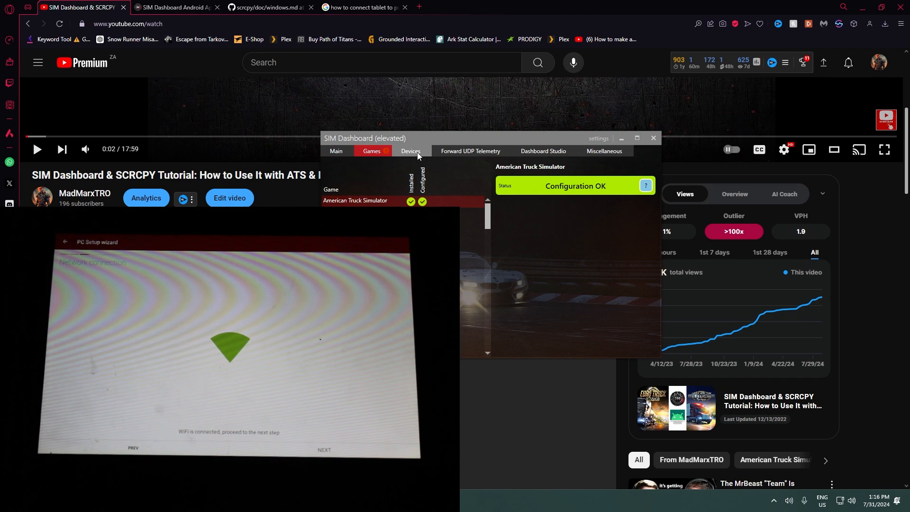
pyautogui.moveTo(446, 142); pyautogui.dragTo(609, 109)
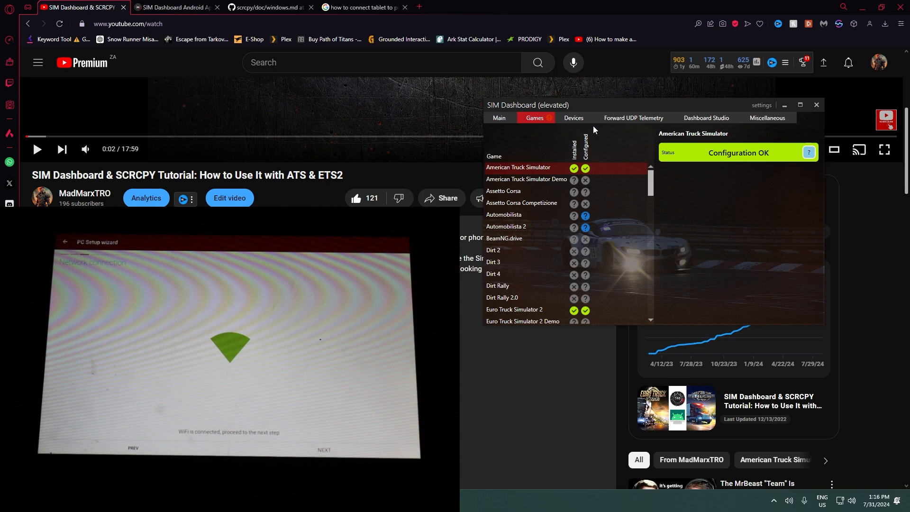
pyautogui.click(575, 119)
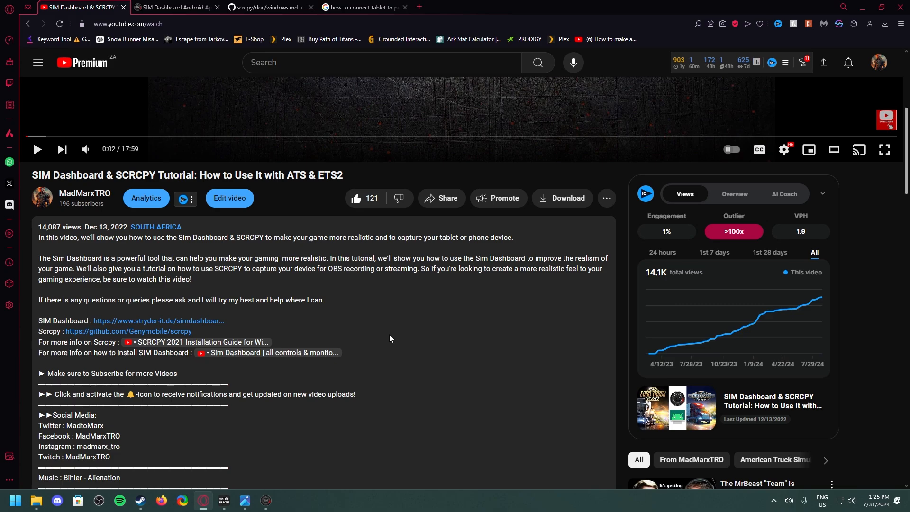
# Close the scrcpy documentation and tablet connection search pages, then open the scrcpy GitHub repository from the video description
pyautogui.scroll(1, 354, 343)
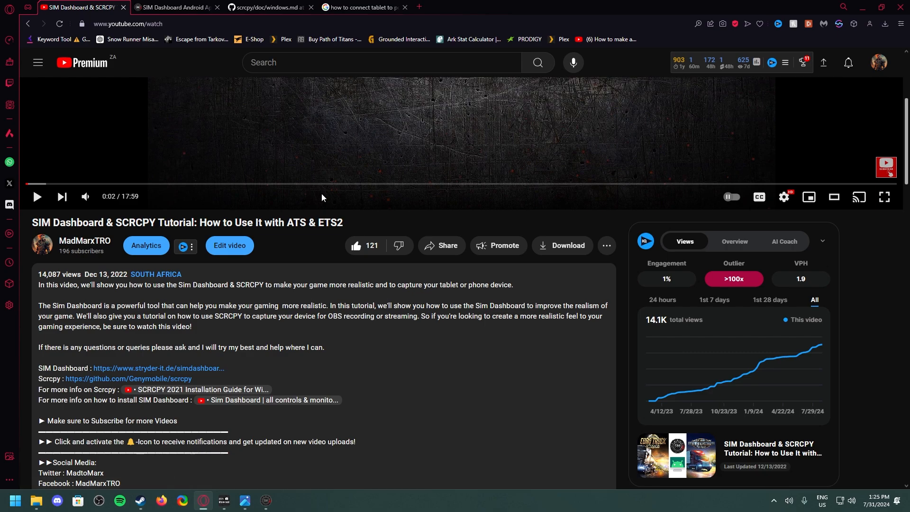
pyautogui.click(270, 7)
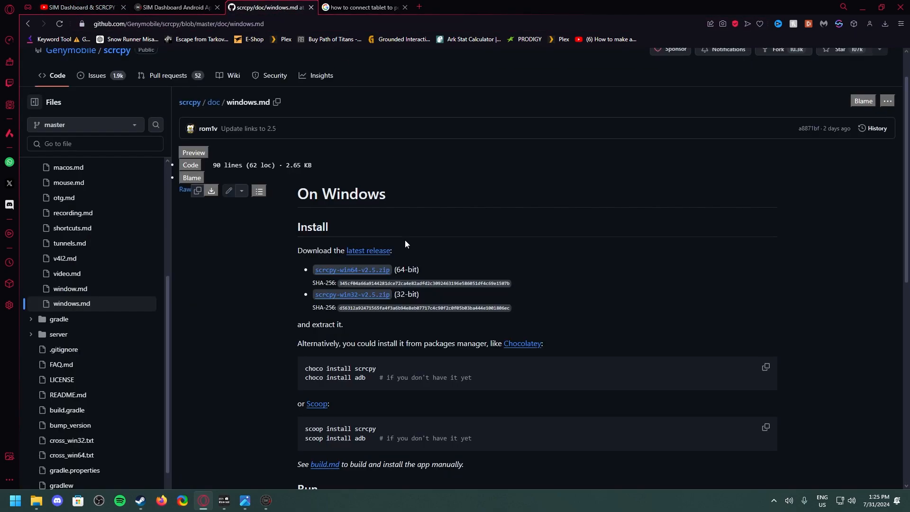
pyautogui.click(314, 7)
pyautogui.click(312, 7)
pyautogui.click(312, 7)
pyautogui.click(97, 8)
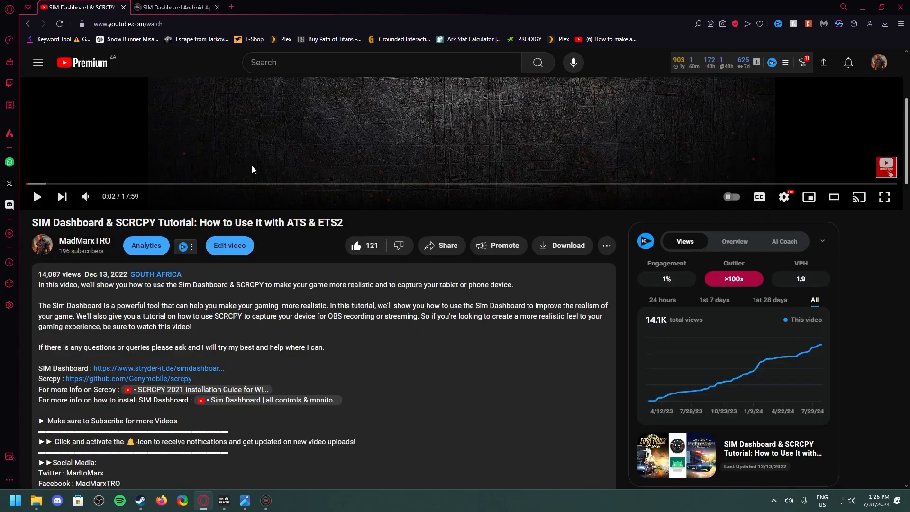
pyautogui.click(146, 380)
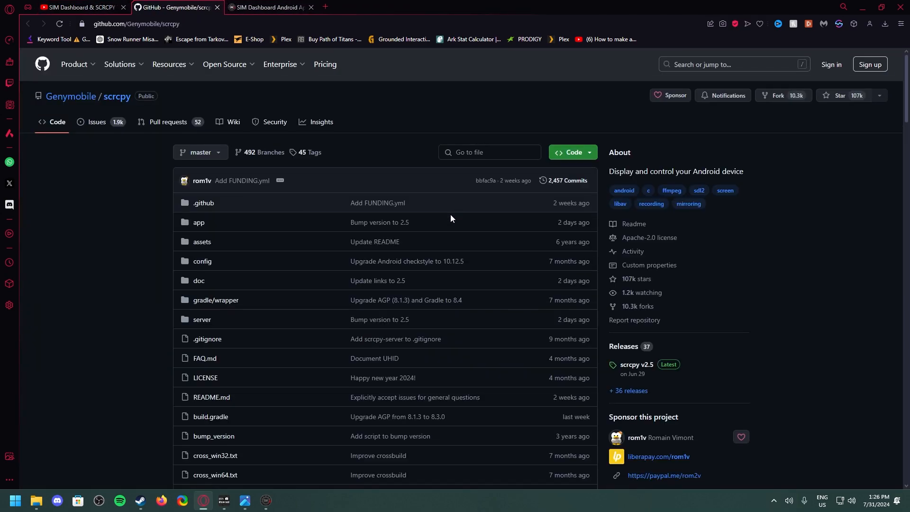
# Look through the scrcpy README for the prerequisites, usage documentation and the section for getting the app
pyautogui.scroll(-15, 451, 217)
pyautogui.scroll(2, 148, 256)
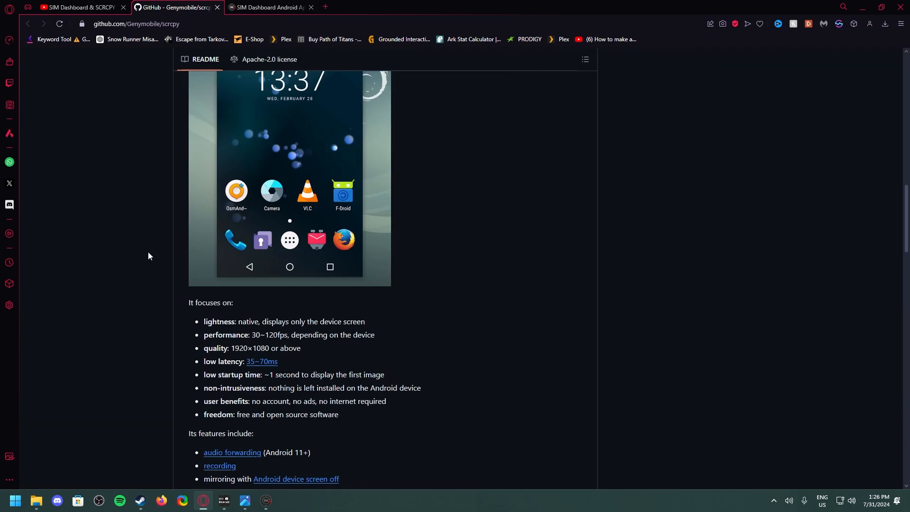
pyautogui.scroll(-15, 148, 256)
pyautogui.scroll(-8, 173, 265)
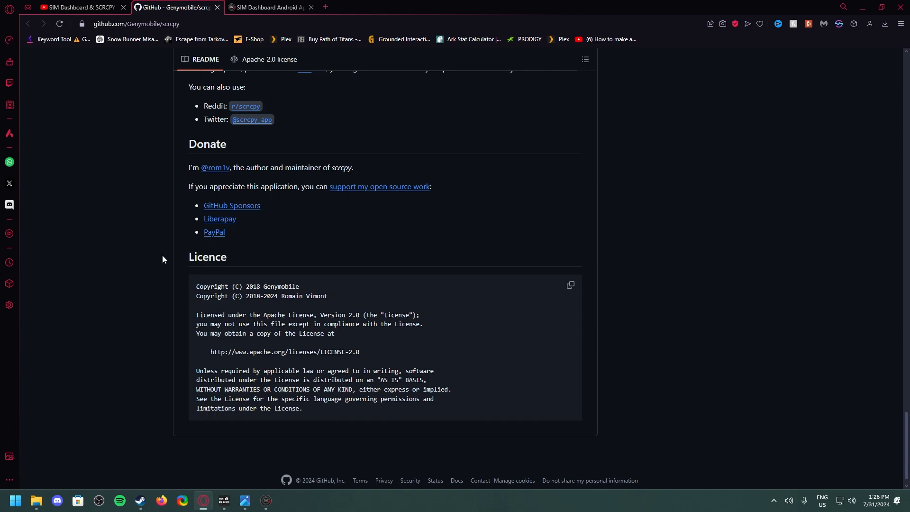
pyautogui.scroll(12, 162, 256)
pyautogui.scroll(5, 162, 258)
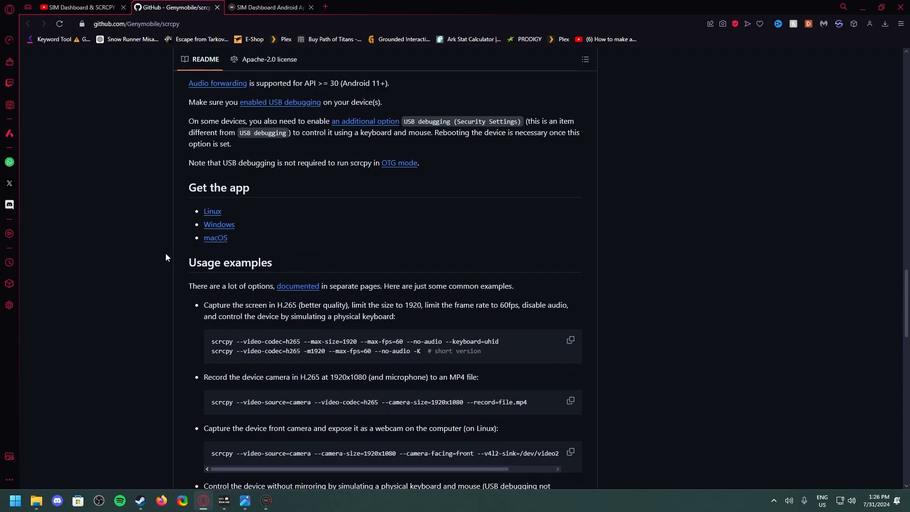
pyautogui.scroll(11, 166, 253)
pyautogui.scroll(-5, 171, 225)
pyautogui.scroll(-20, 171, 227)
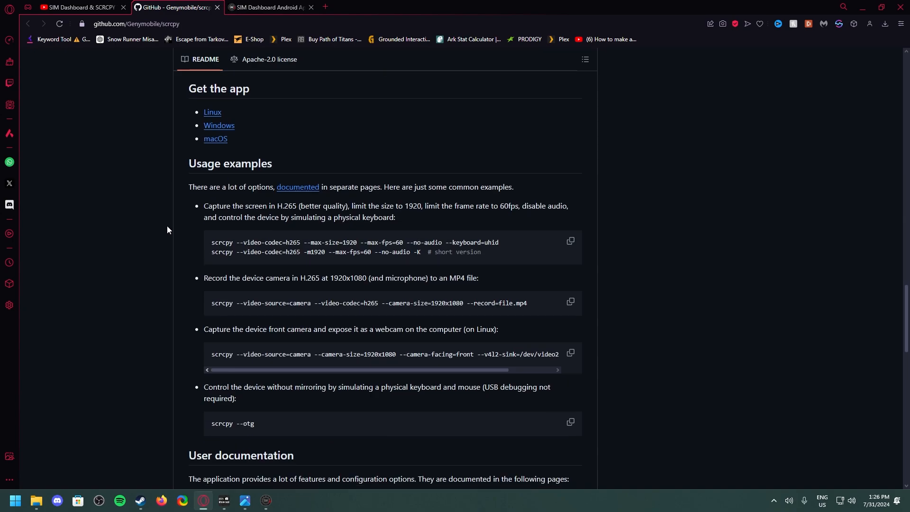
pyautogui.scroll(4, 221, 254)
pyautogui.scroll(2, 227, 244)
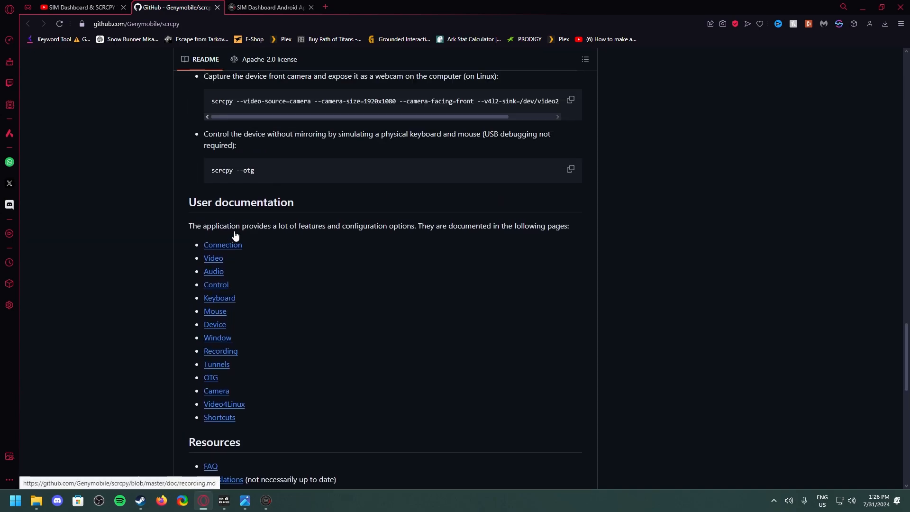
pyautogui.scroll(-7, 234, 233)
pyautogui.scroll(7, 175, 256)
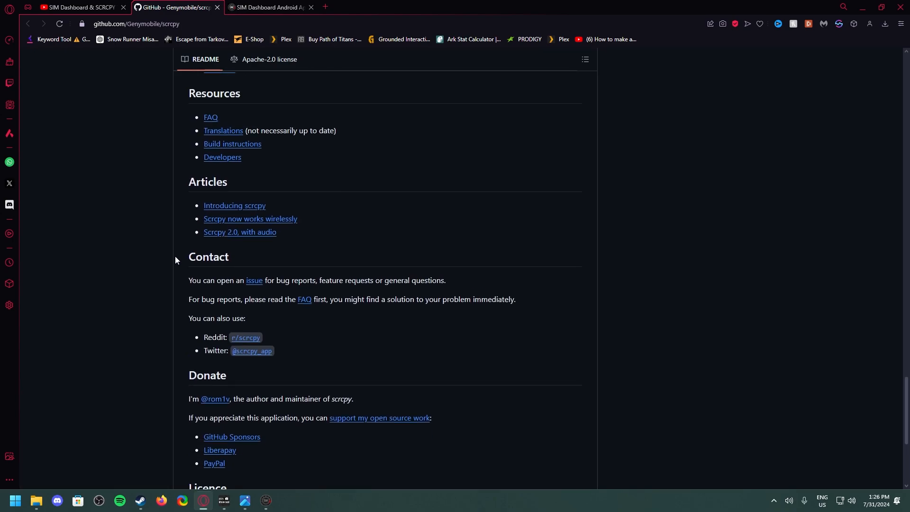
pyautogui.scroll(-7, 174, 255)
pyautogui.scroll(-4, 174, 254)
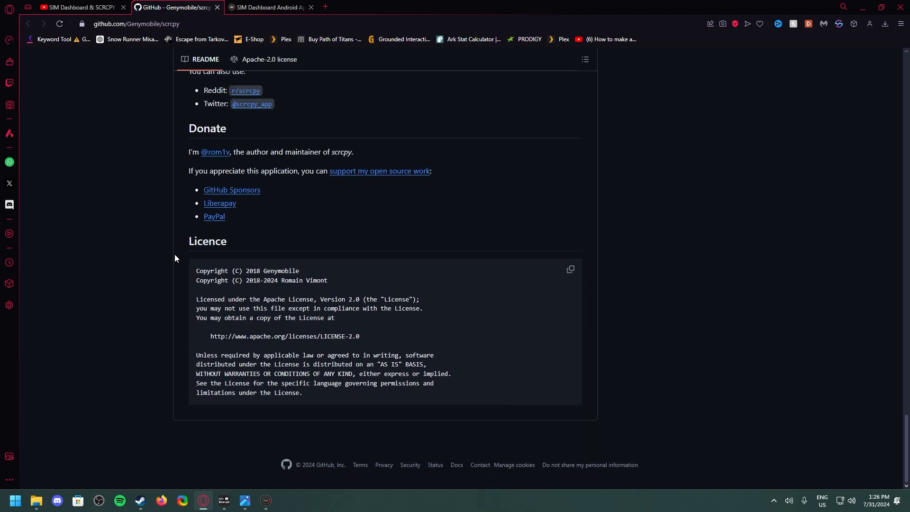
pyautogui.scroll(15, 174, 254)
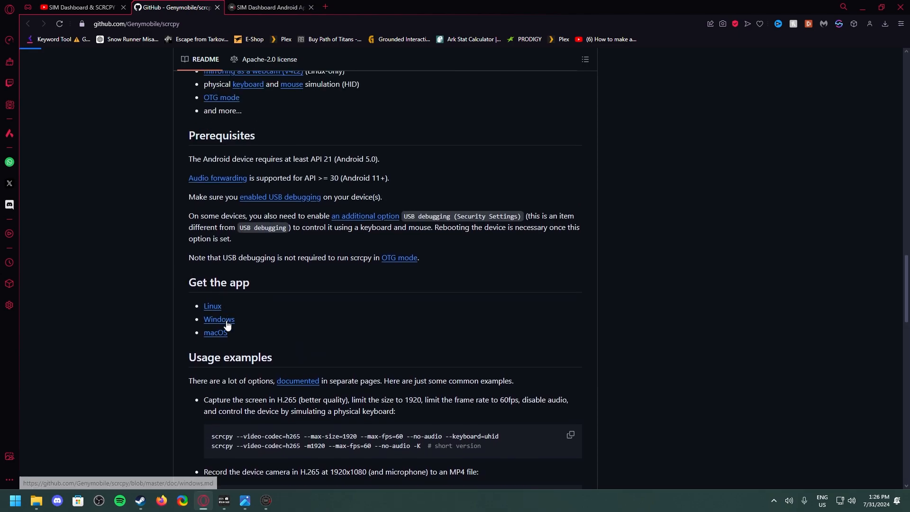
# Open the Windows installation page of scrcpy and download the 64-bit archive scrcpy-win64-v2.5.zip
pyautogui.click(224, 322)
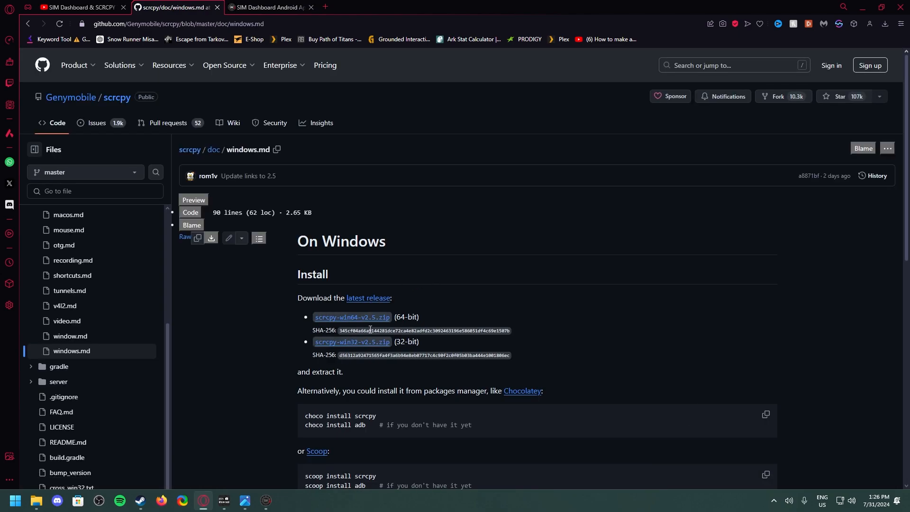
pyautogui.moveTo(401, 316); pyautogui.dragTo(458, 315)
pyautogui.click(457, 311)
pyautogui.scroll(-1, 453, 311)
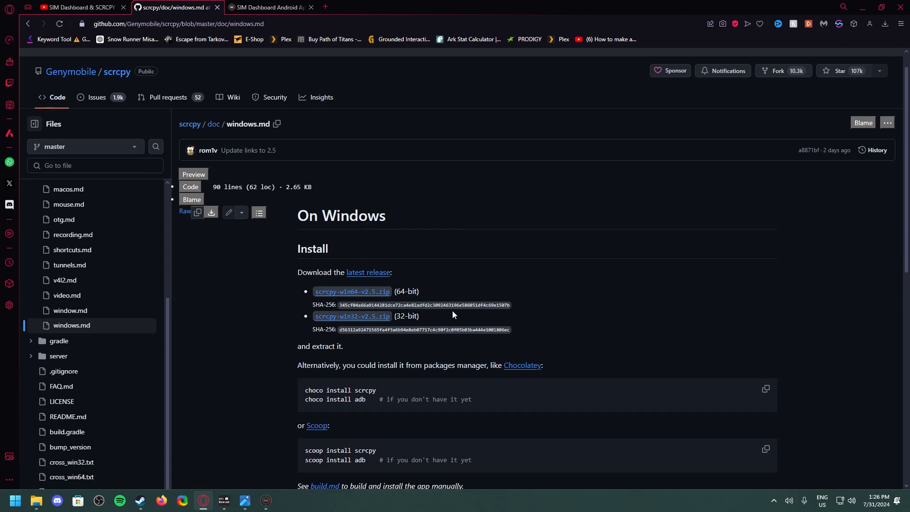
pyautogui.doubleClick(399, 271)
pyautogui.click(433, 271)
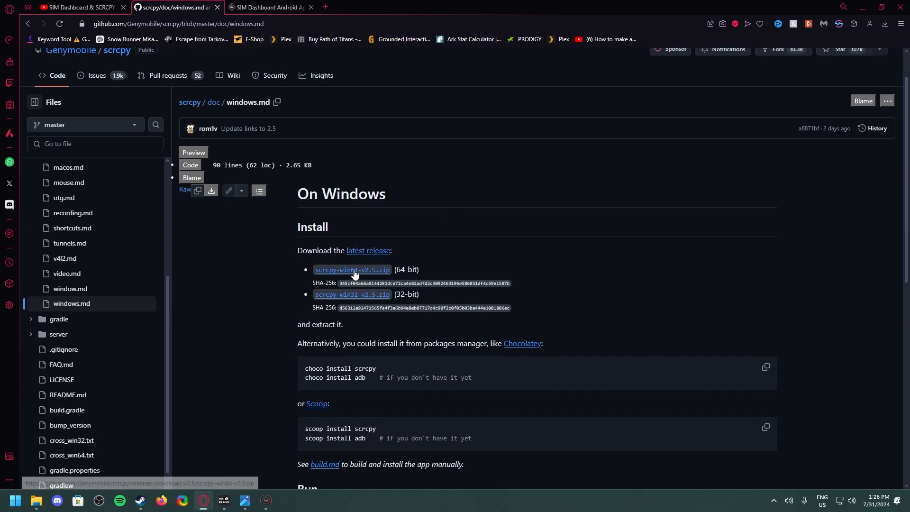
pyautogui.click(371, 273)
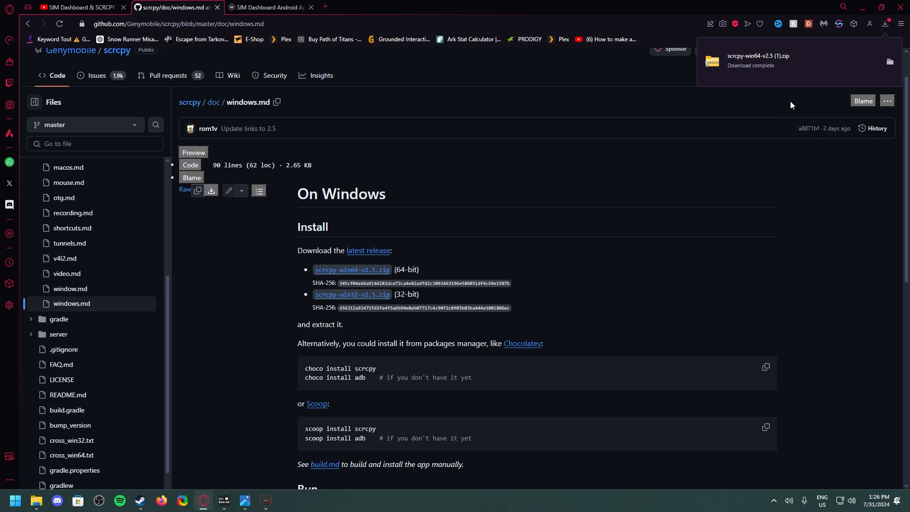
# Show the downloaded scrcpy archive in the Downloads folder and browse the contents of scrcpy-win64-v2.5.zip
pyautogui.click(890, 62)
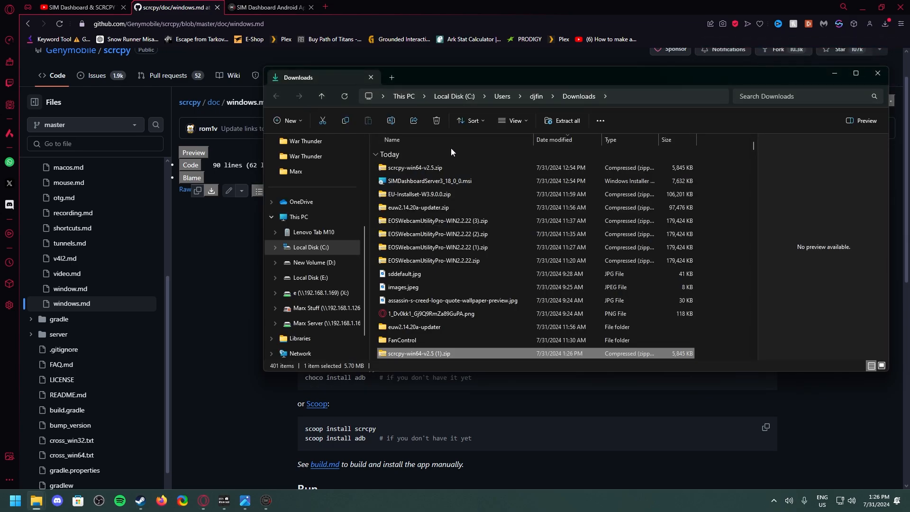
pyautogui.doubleClick(427, 168)
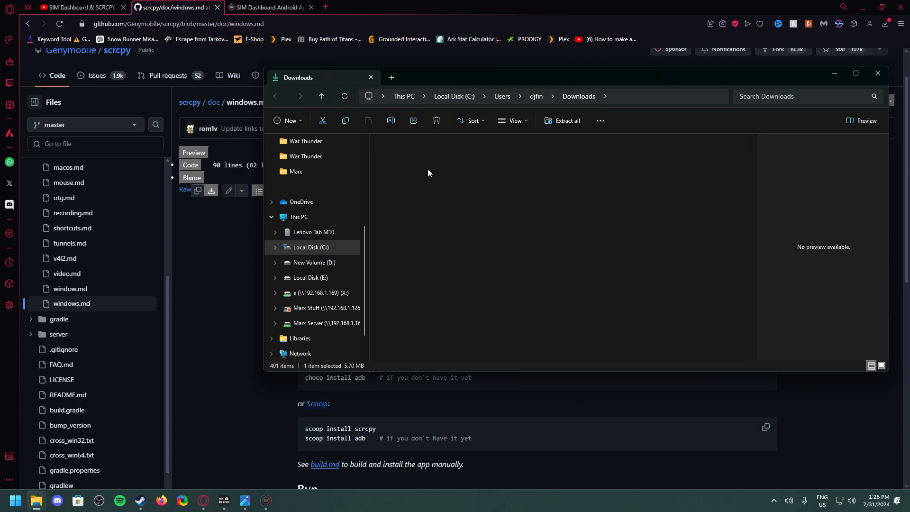
pyautogui.hotkey('alt', 'Left')
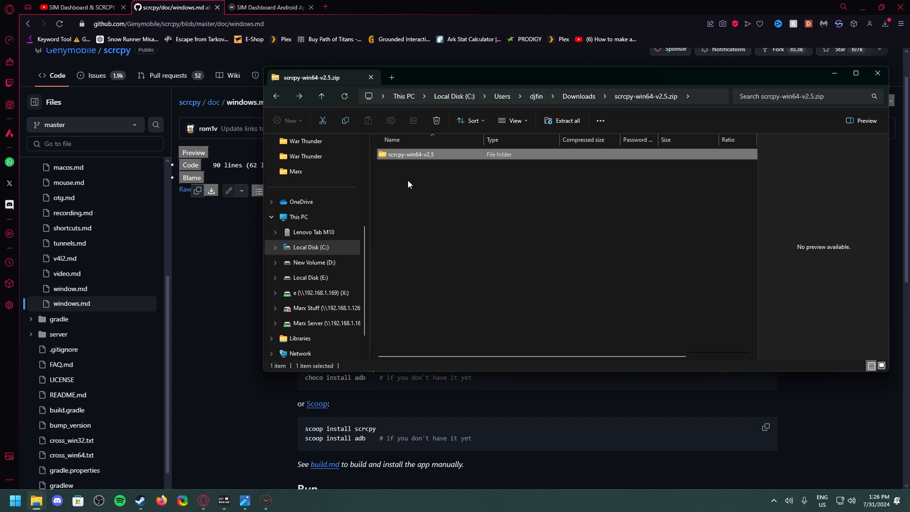
# Extract scrcpy-win64-v2.5.zip into a scrcpy-win64-v2.5 folder in Downloads and open the inner folder with the program files
pyautogui.hotkey('alt', 'Left')
pyautogui.rightClick(406, 171)
pyautogui.rightClick(405, 179)
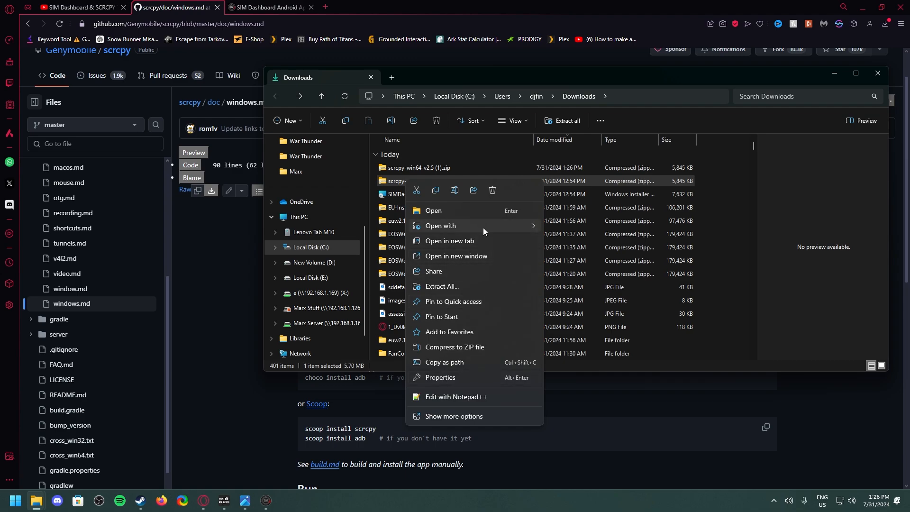
pyautogui.click(460, 285)
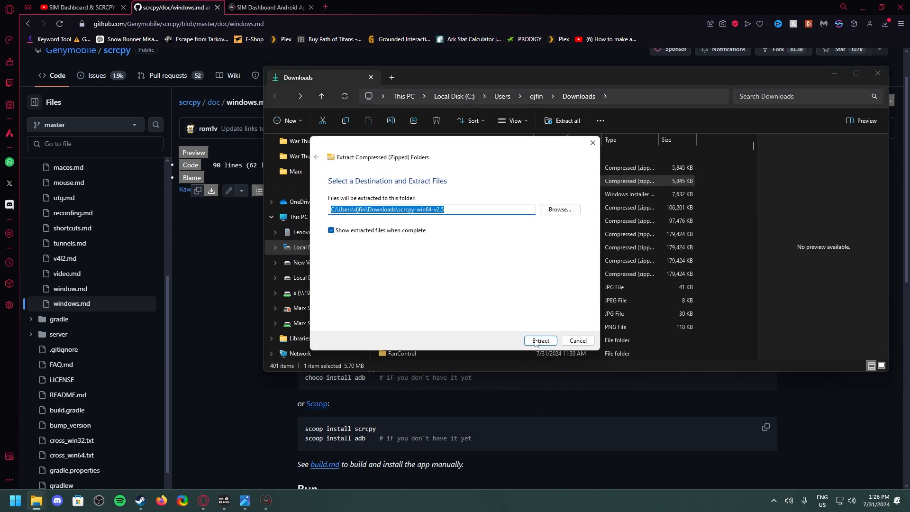
pyautogui.press('Return')
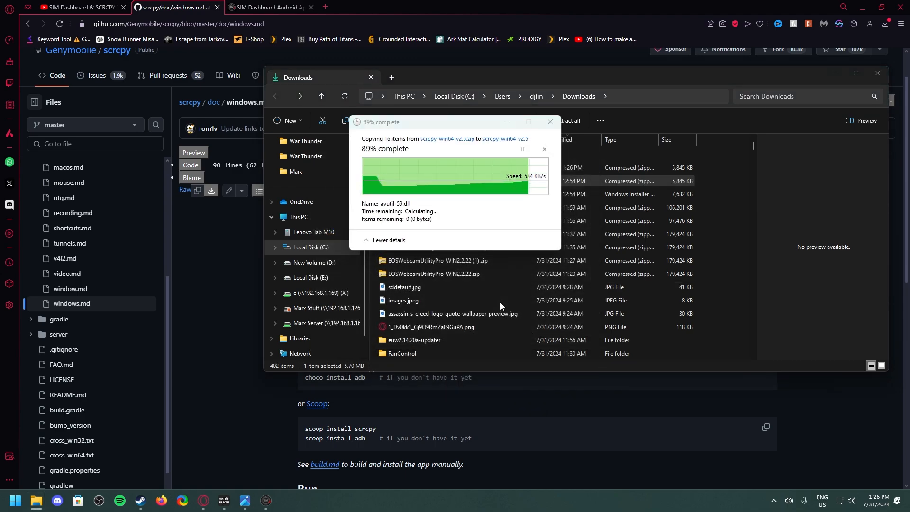
pyautogui.doubleClick(440, 183)
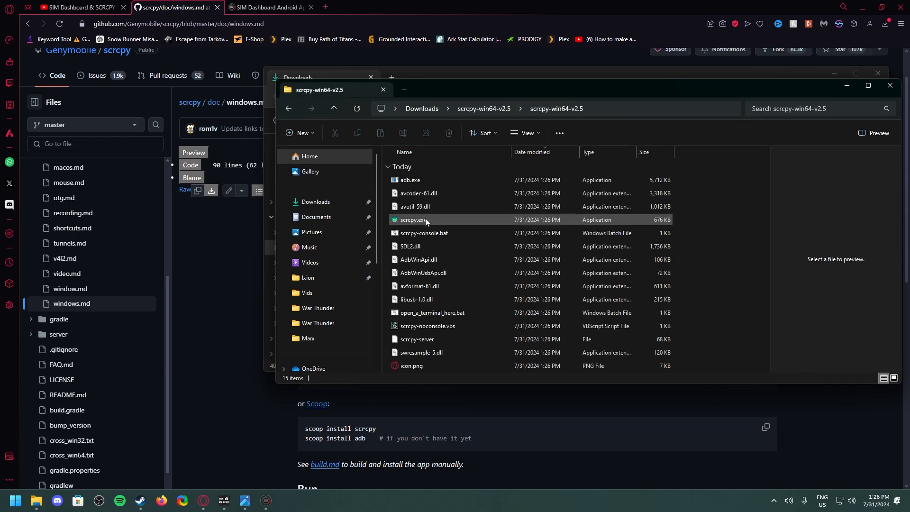
# Move the inner scrcpy-win64-v2.5 folder out of its parent folder into Downloads and open it there
pyautogui.hotkey('alt', 'Left')
pyautogui.rightClick(423, 181)
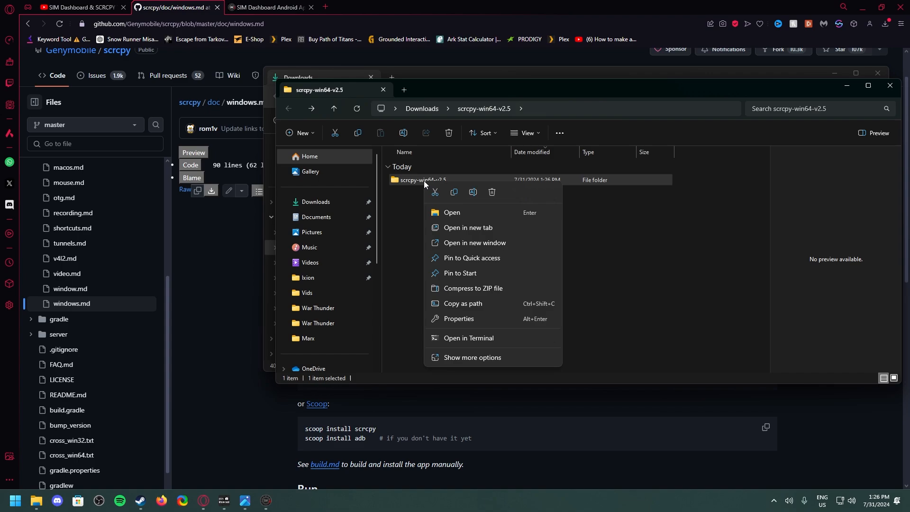
pyautogui.moveTo(407, 183)
pyautogui.mouseDown()
pyautogui.moveTo(349, 193)
pyautogui.moveTo(340, 224)
pyautogui.moveTo(393, 180)
pyautogui.mouseUp()
pyautogui.scroll(-3, 331, 217)
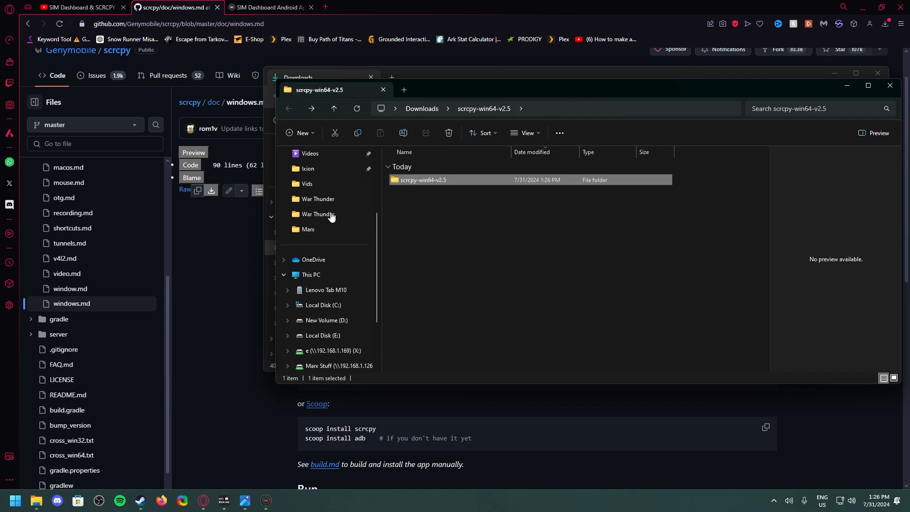
pyautogui.scroll(2, 332, 216)
pyautogui.scroll(1, 332, 216)
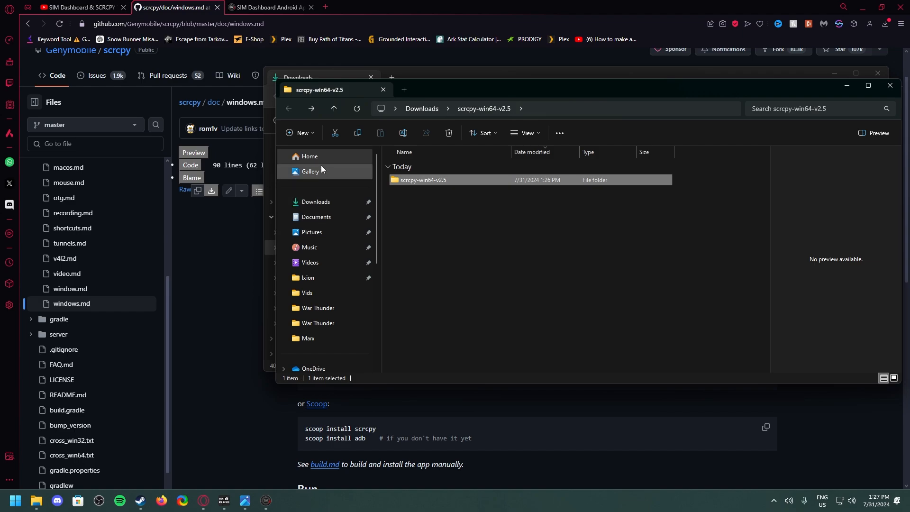
pyautogui.moveTo(408, 183); pyautogui.dragTo(327, 203)
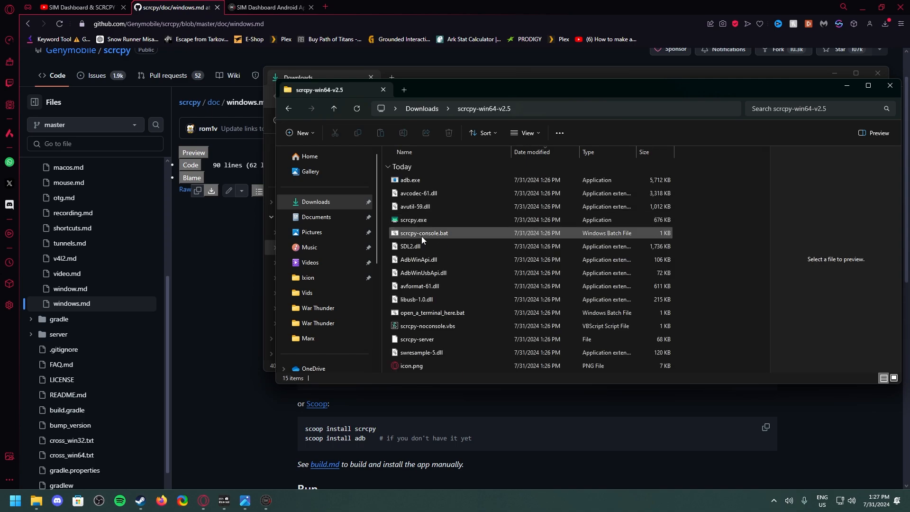
# Run scrcpy.exe as administrator and approve the elevation request to mirror the connected tablet
pyautogui.click(415, 220)
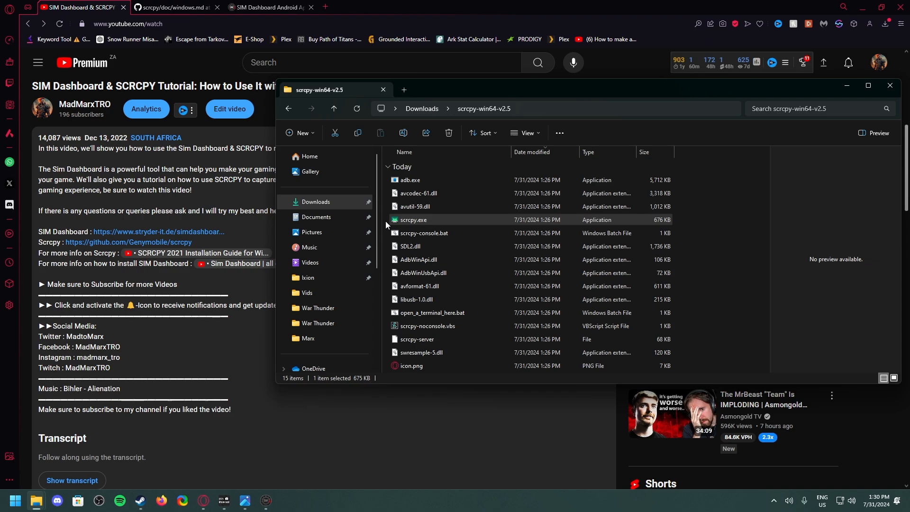
pyautogui.rightClick(410, 223)
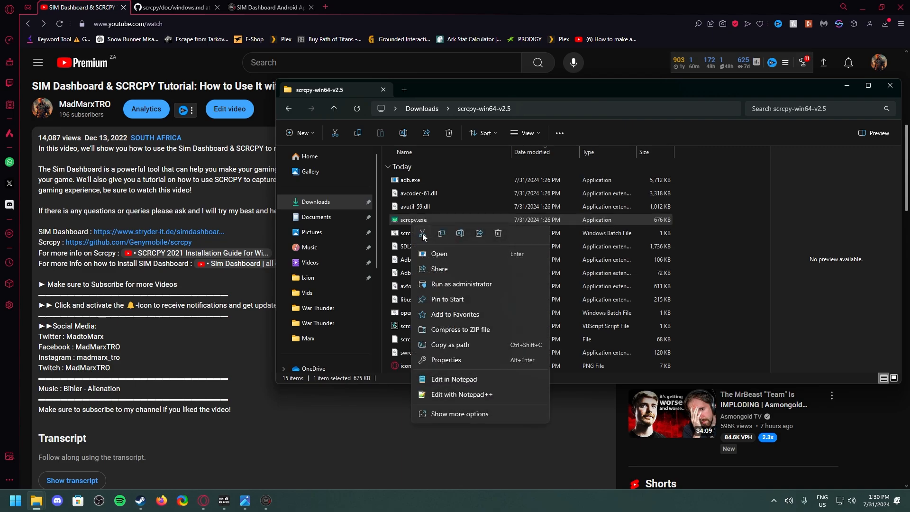
pyautogui.click(448, 285)
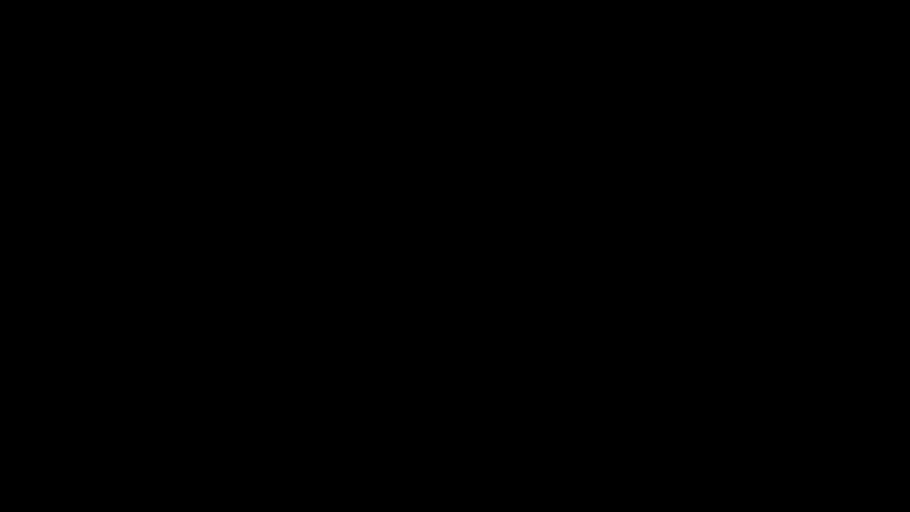
pyautogui.click(430, 315)
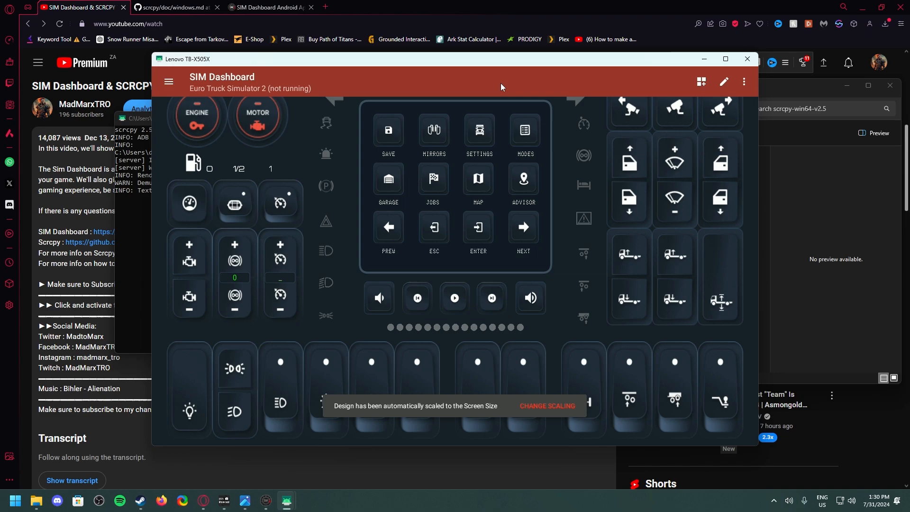
# Reposition the mirrored tablet window over the desktop and minimize the scrcpy console window
pyautogui.moveTo(513, 61); pyautogui.dragTo(606, 67)
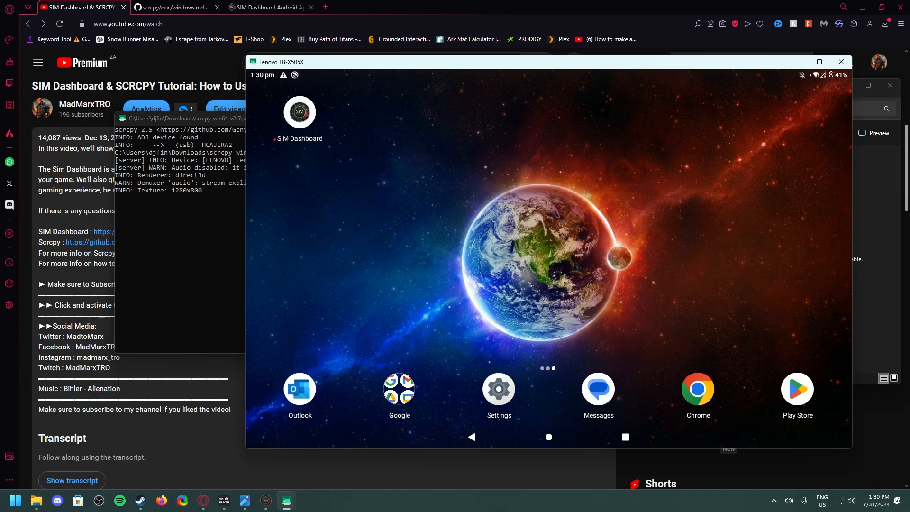
pyautogui.click(183, 233)
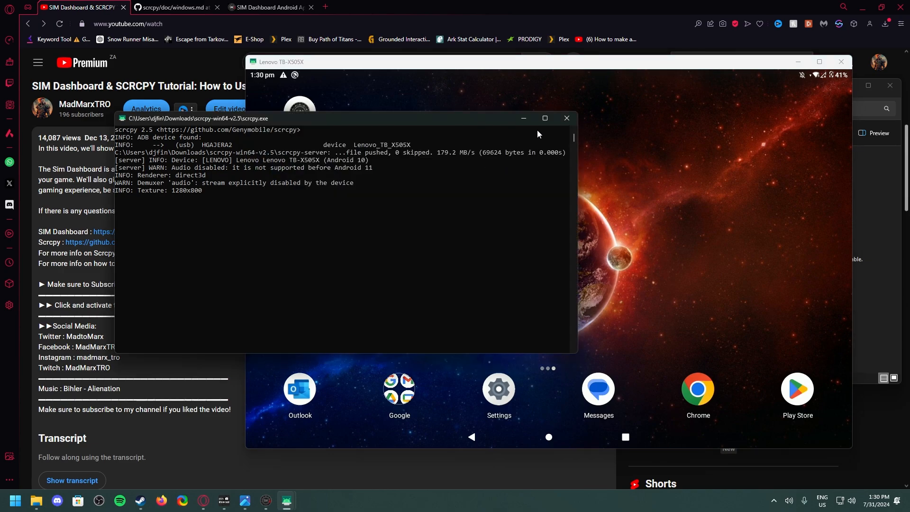
pyautogui.click(527, 120)
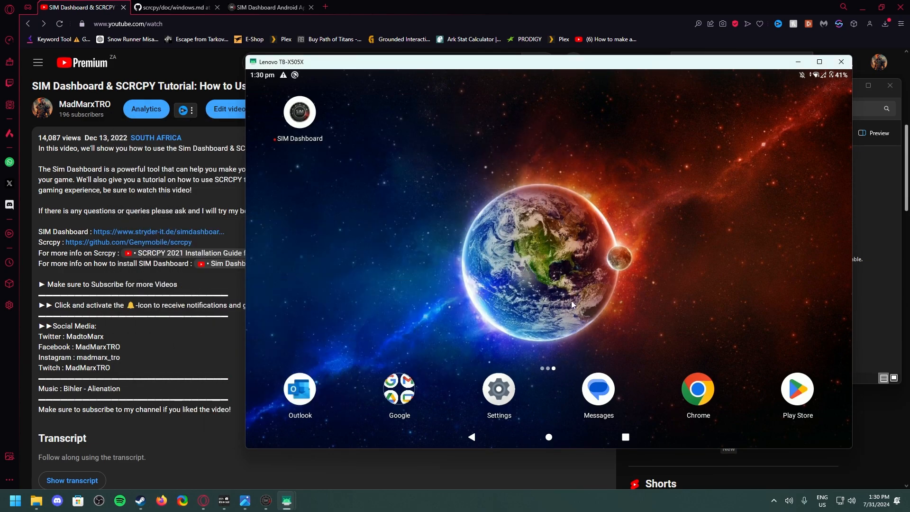
pyautogui.moveTo(476, 68); pyautogui.dragTo(414, 74)
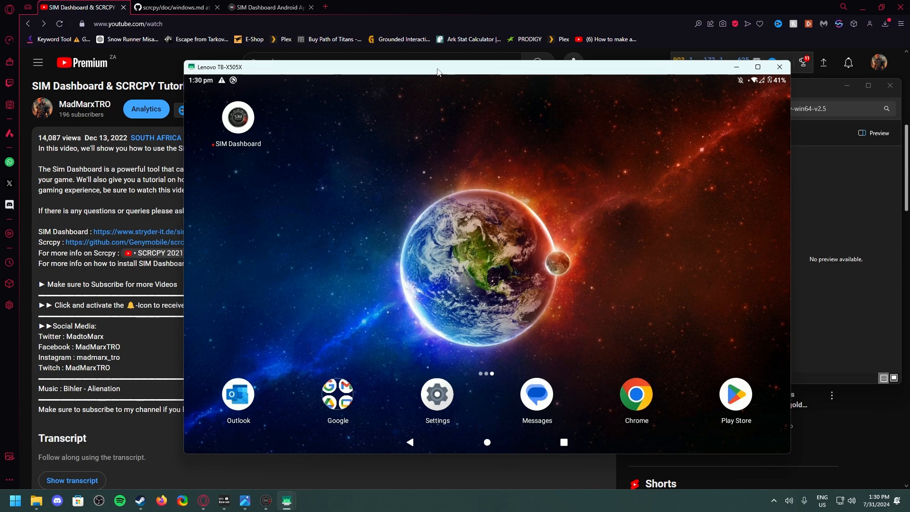
# Close the game list in the mirrored tablet's SIM Dashboard and bring up the SIM Dashboard server window on the PC
pyautogui.hotkey('alt', 'n')
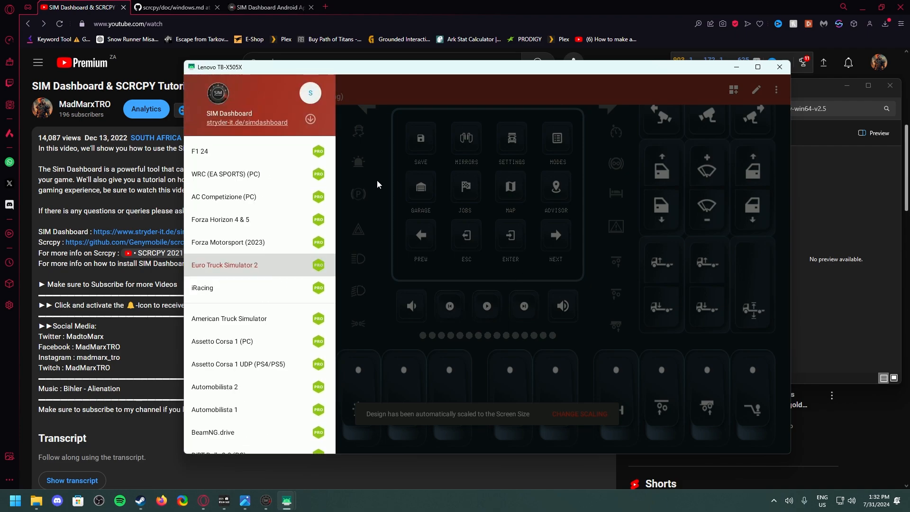
pyautogui.click(379, 96)
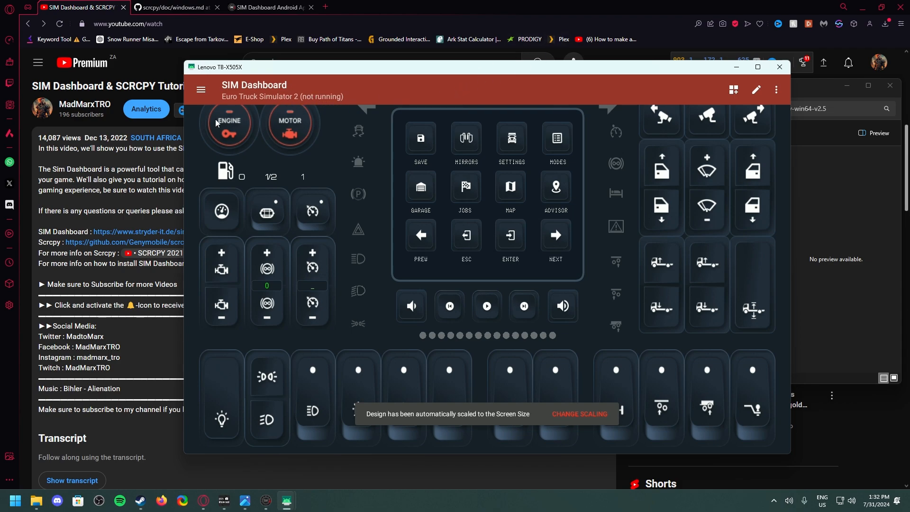
pyautogui.click(266, 500)
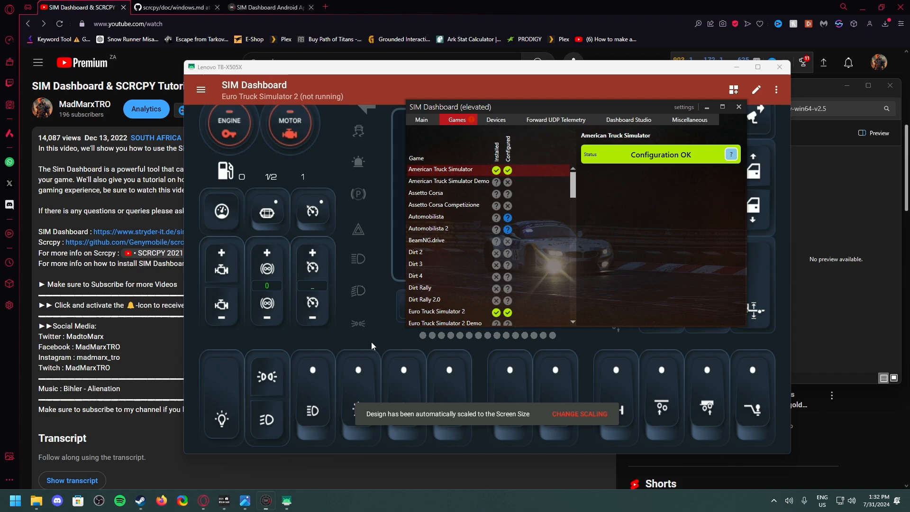